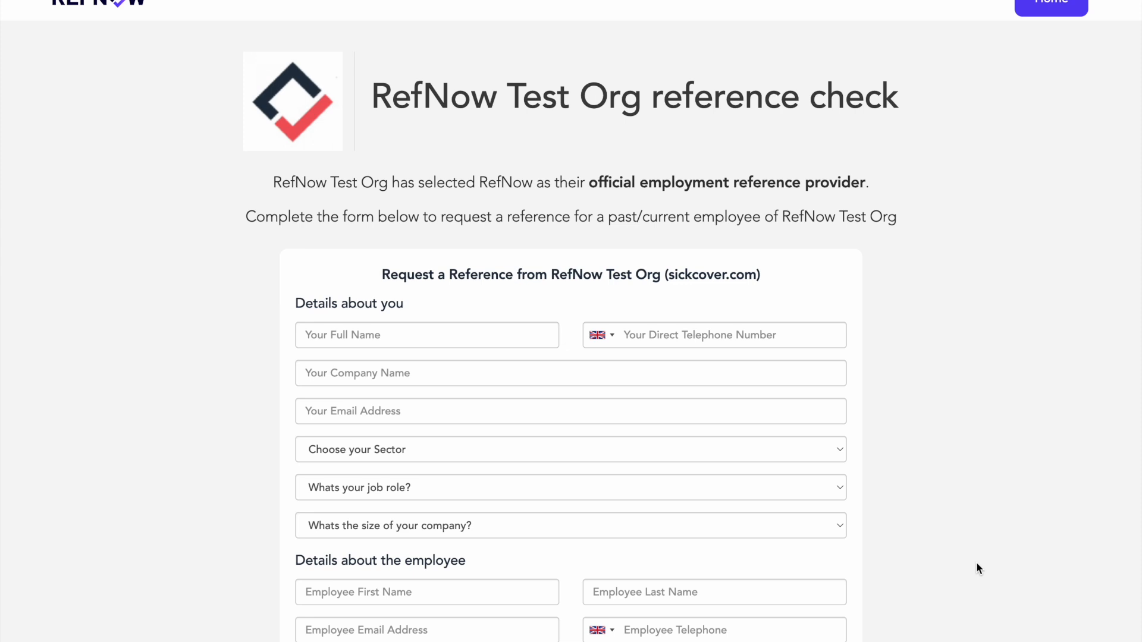
Examine the fields of the blank reference request form, from the requestor's details through to the employee's date of birth.
scroll(976, 569, "down", 3)
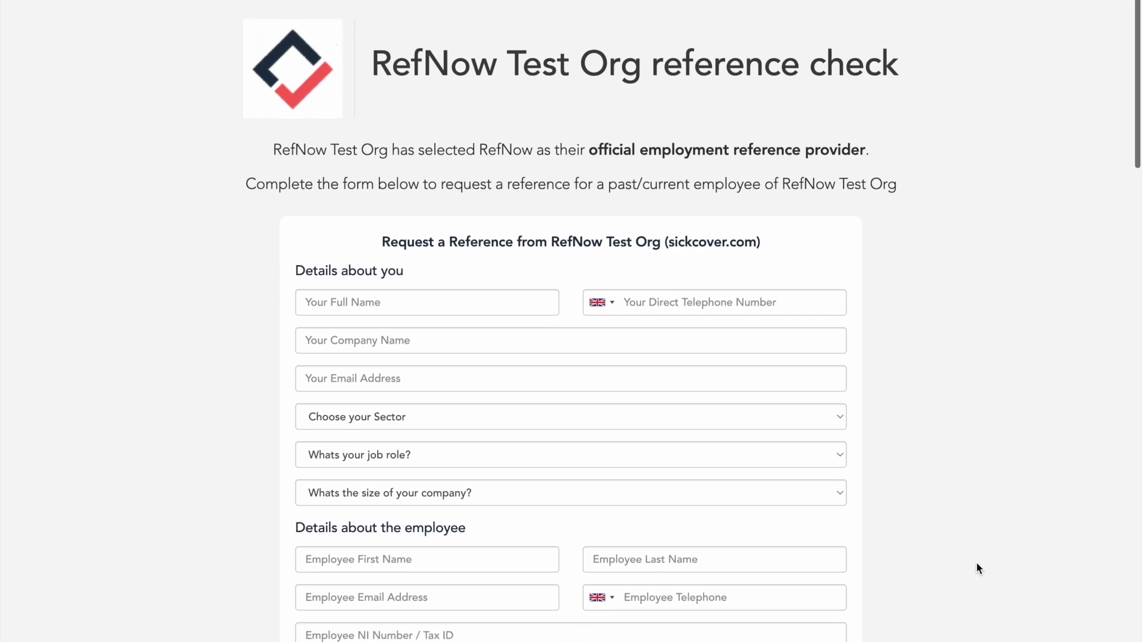
scroll(976, 563, "down", 3)
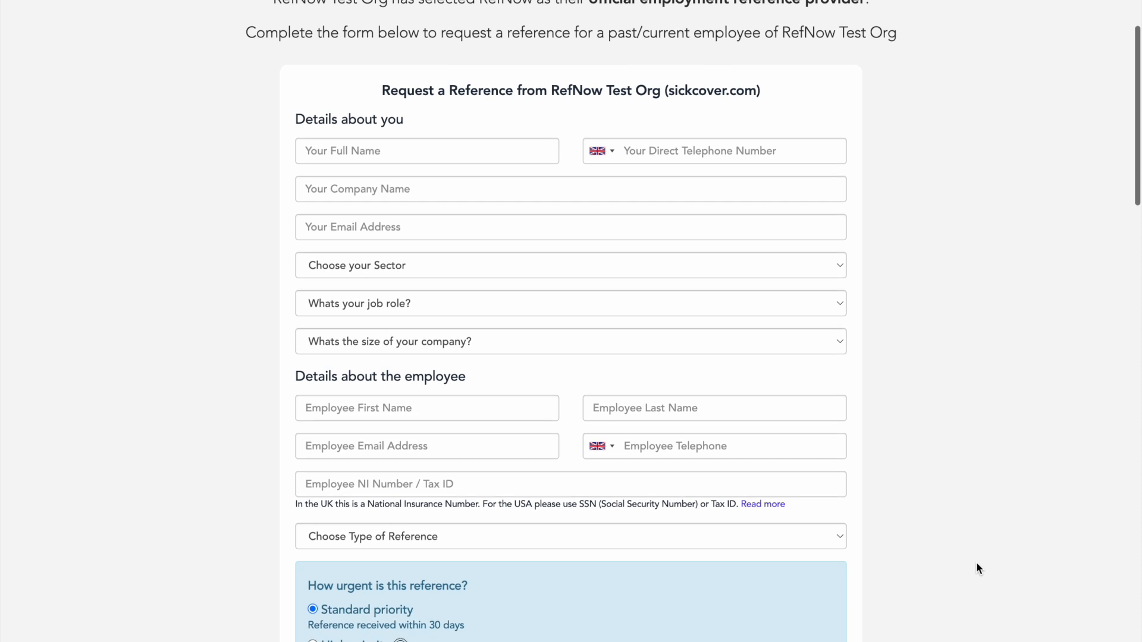
scroll(977, 563, "down", 3)
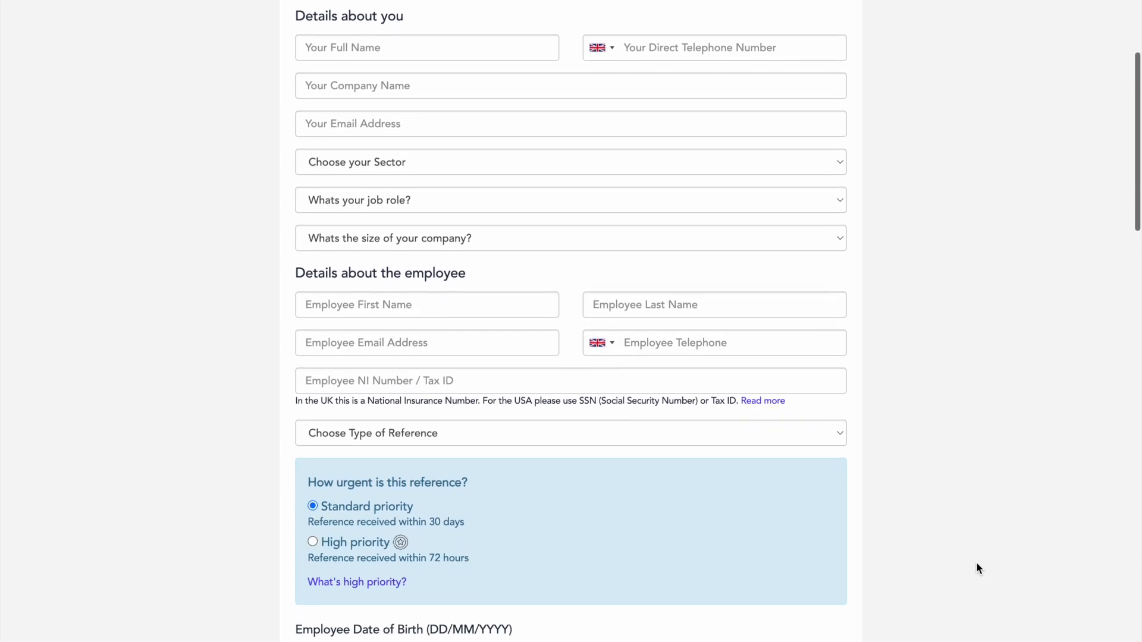
scroll(977, 564, "down", 3)
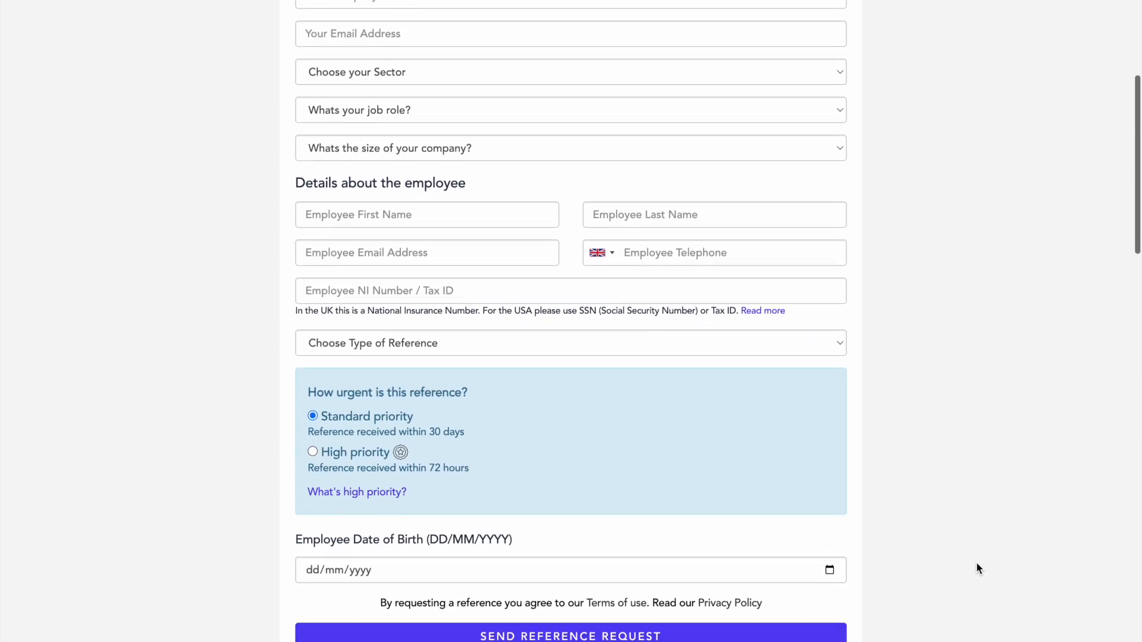
scroll(976, 568, "down", 1)
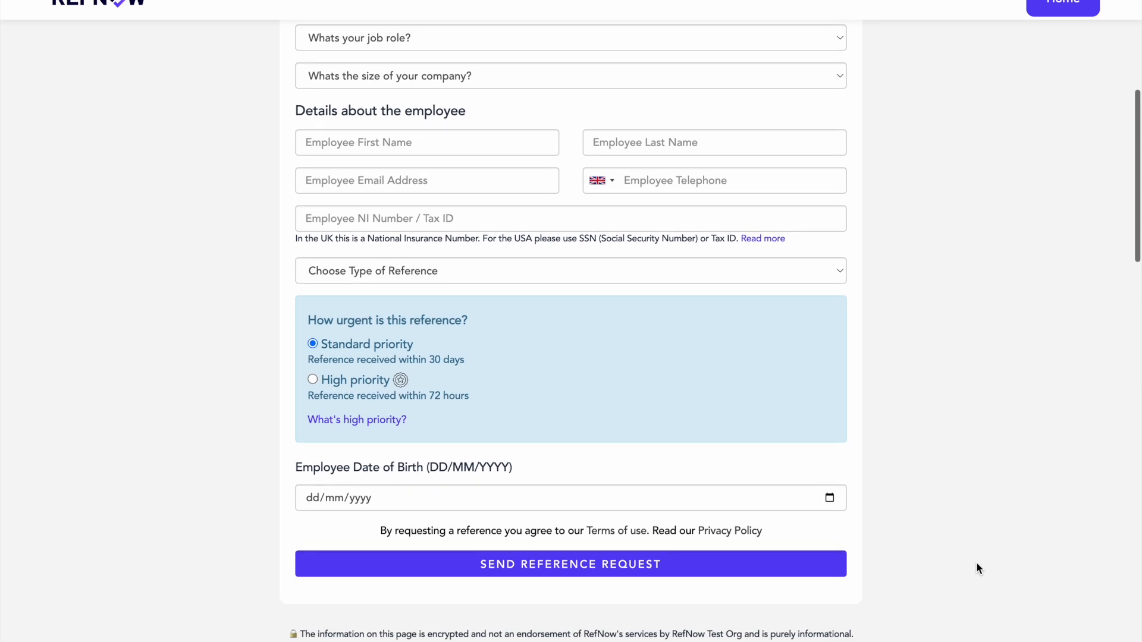
scroll(977, 564, "up", 3)
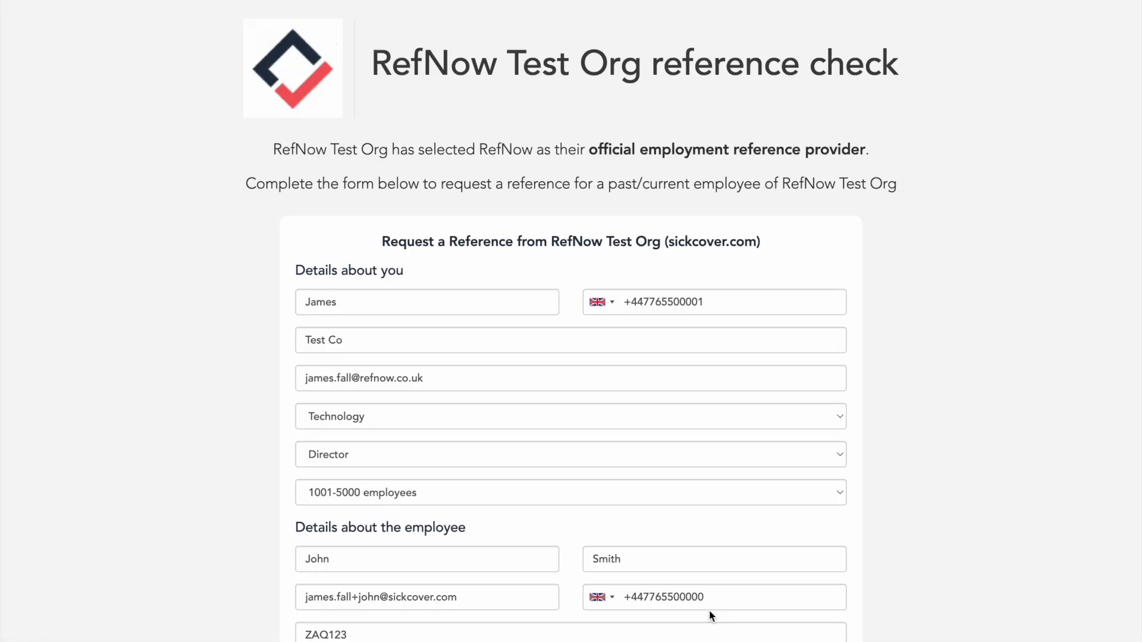
Review the completed requestor and employee details, including the Employment Reference / VOE type and Standard priority, and send the reference request.
scroll(709, 609, "down", 3)
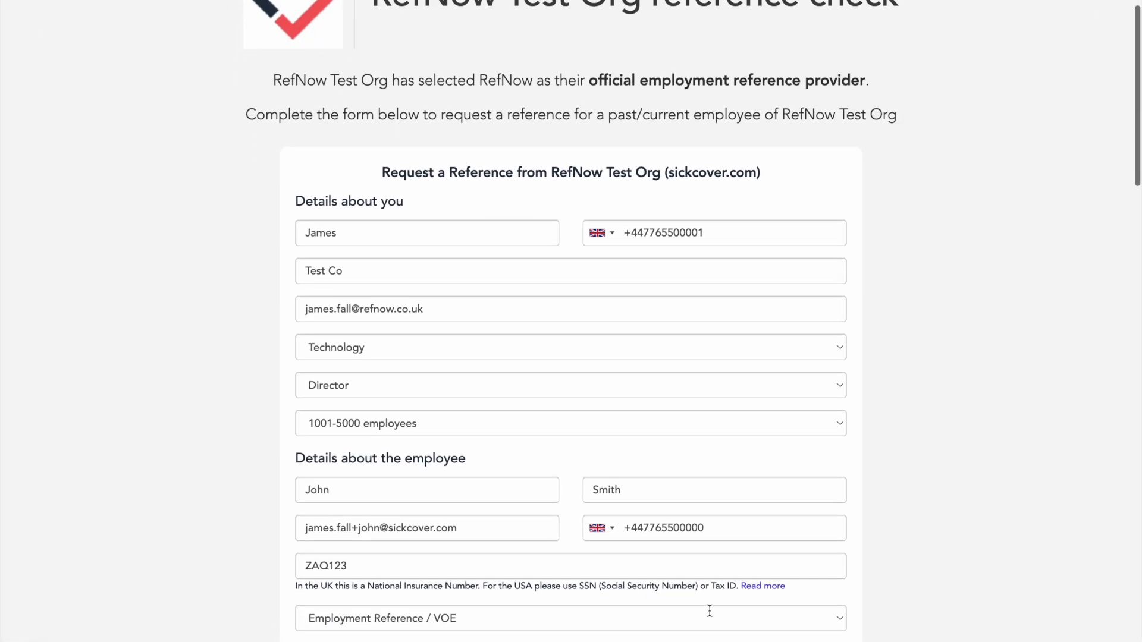
scroll(709, 610, "down", 3)
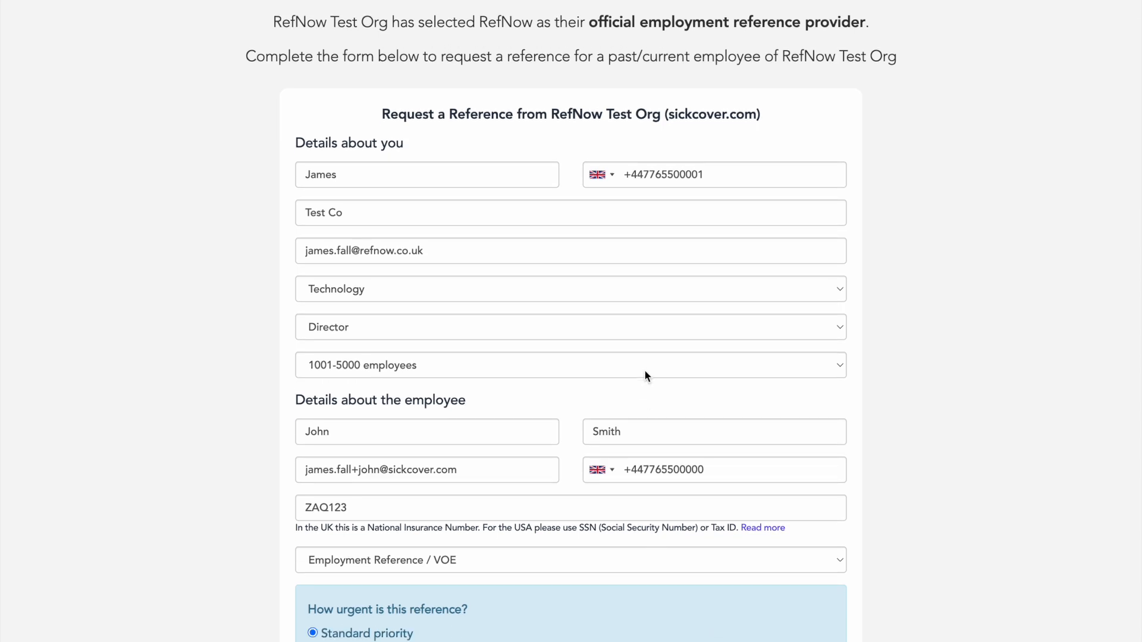
scroll(645, 393, "down", 3)
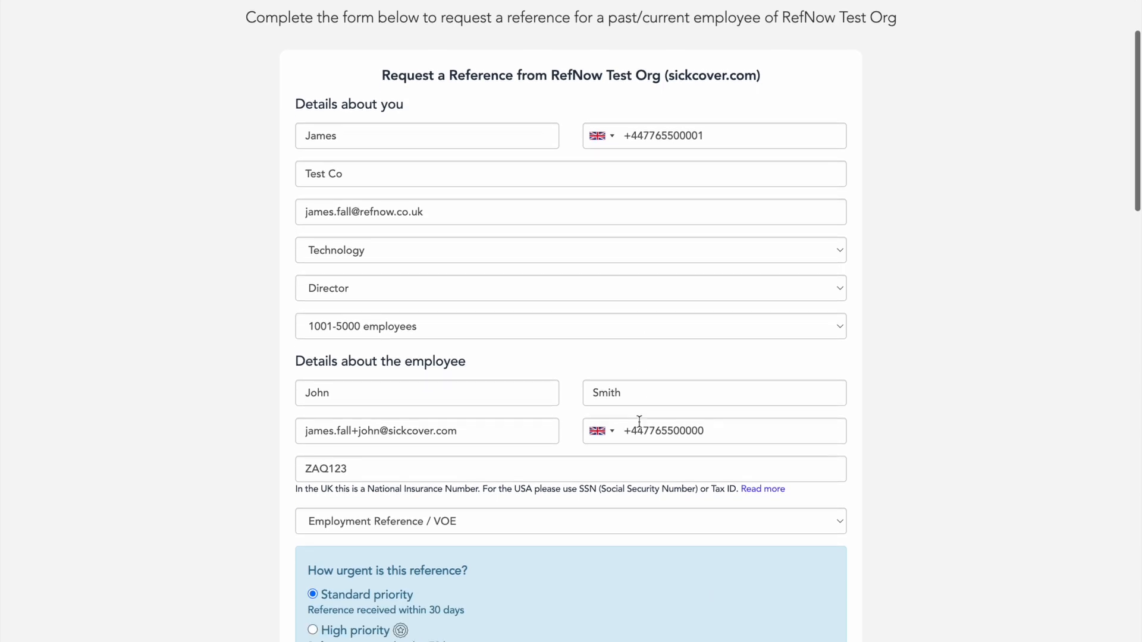
scroll(638, 426, "down", 3)
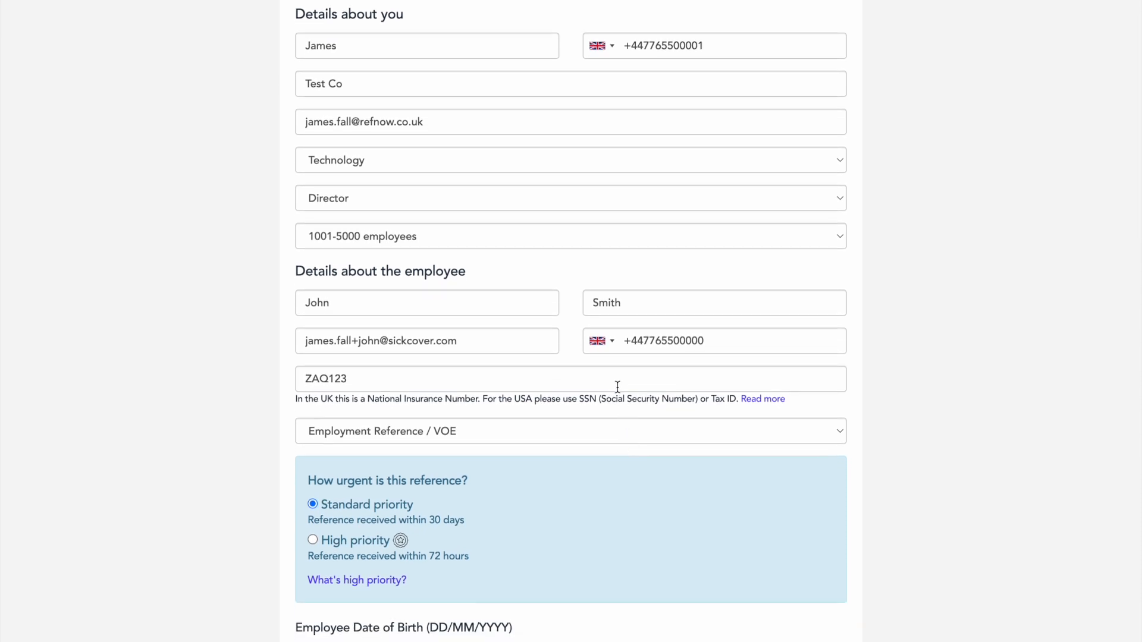
scroll(616, 387, "down", 4)
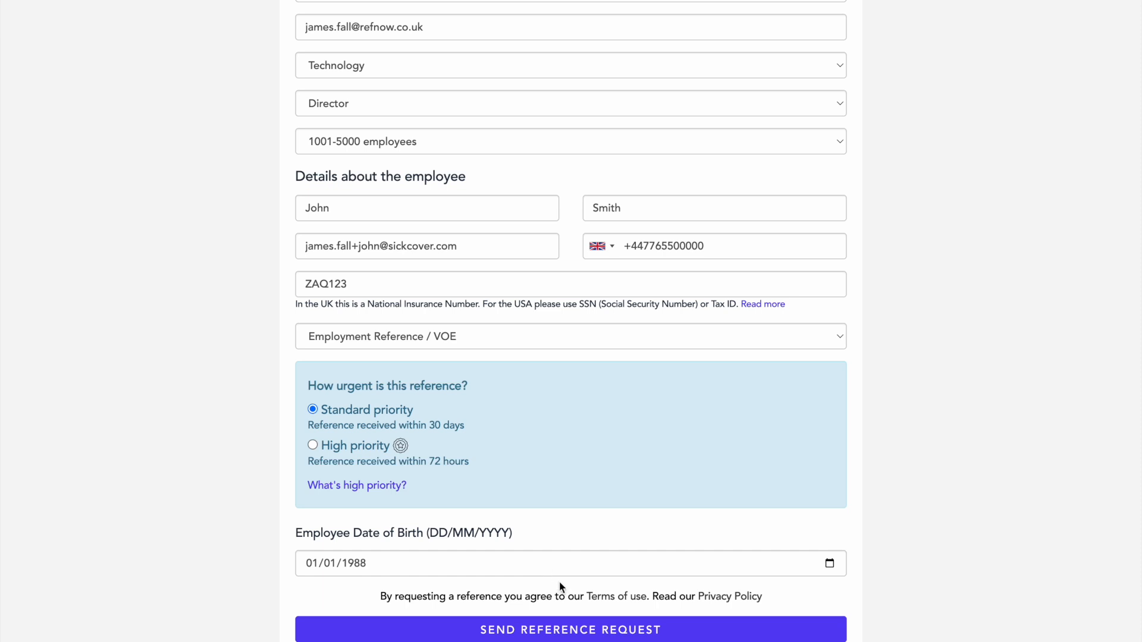
left_click(571, 632)
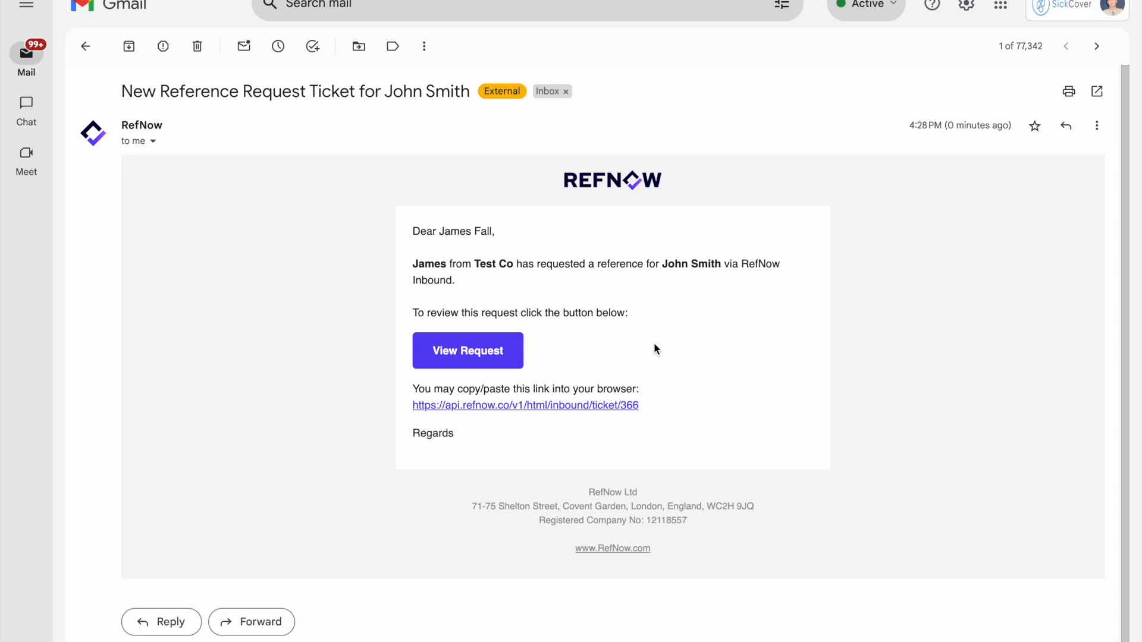
Follow the request link in the Gmail notification and open the employee's ticket among the new inbound tickets.
left_click(481, 361)
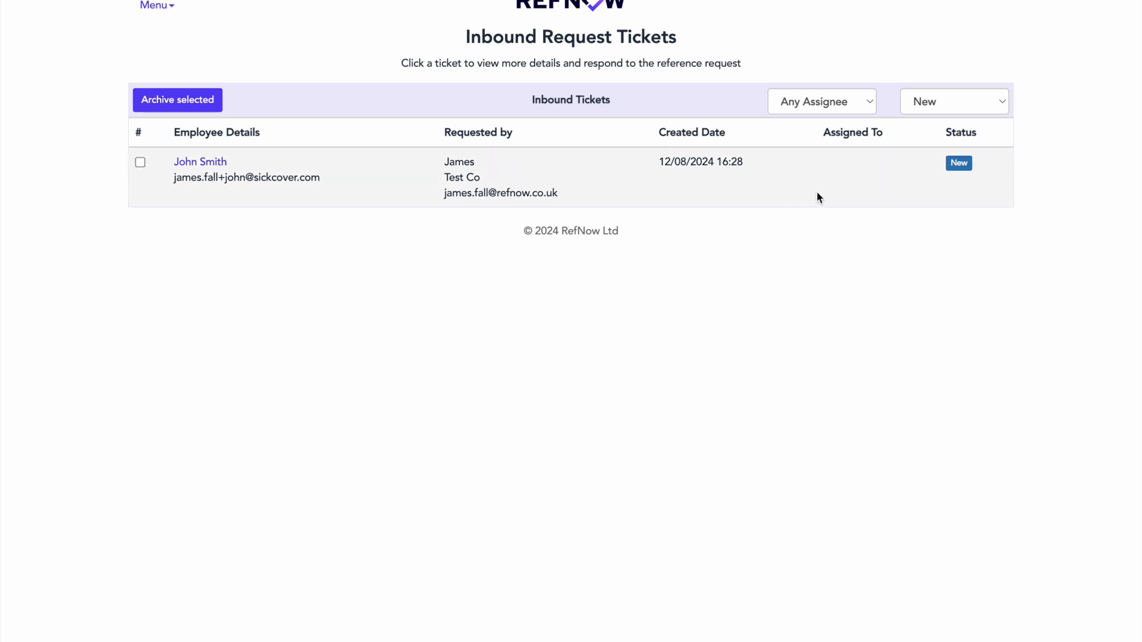
left_click(948, 102)
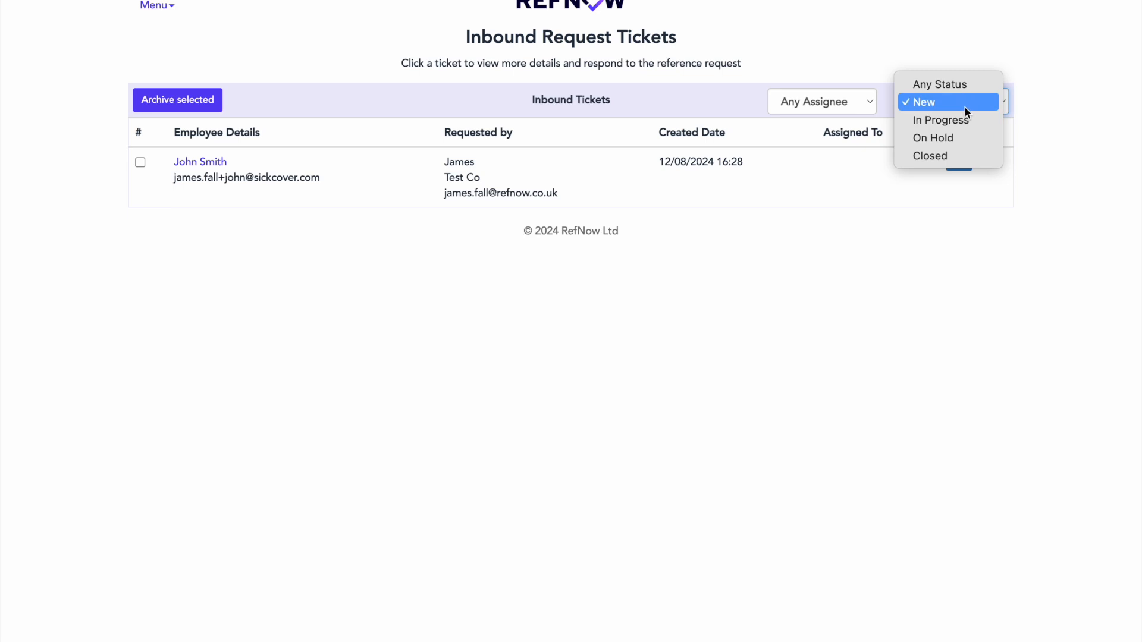
left_click(694, 301)
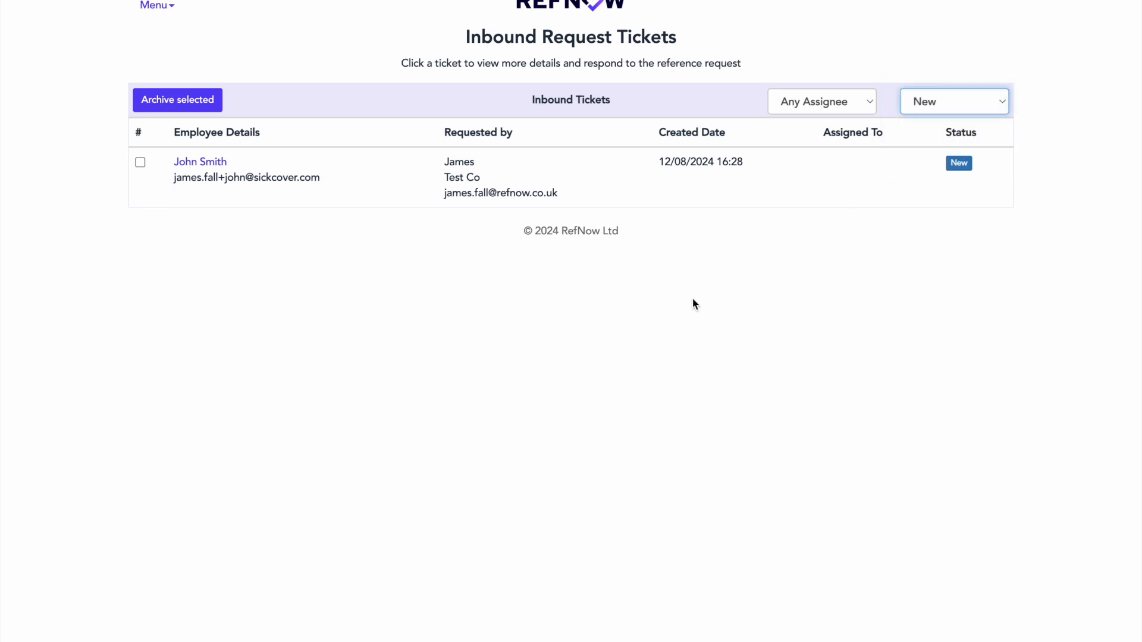
left_click(205, 162)
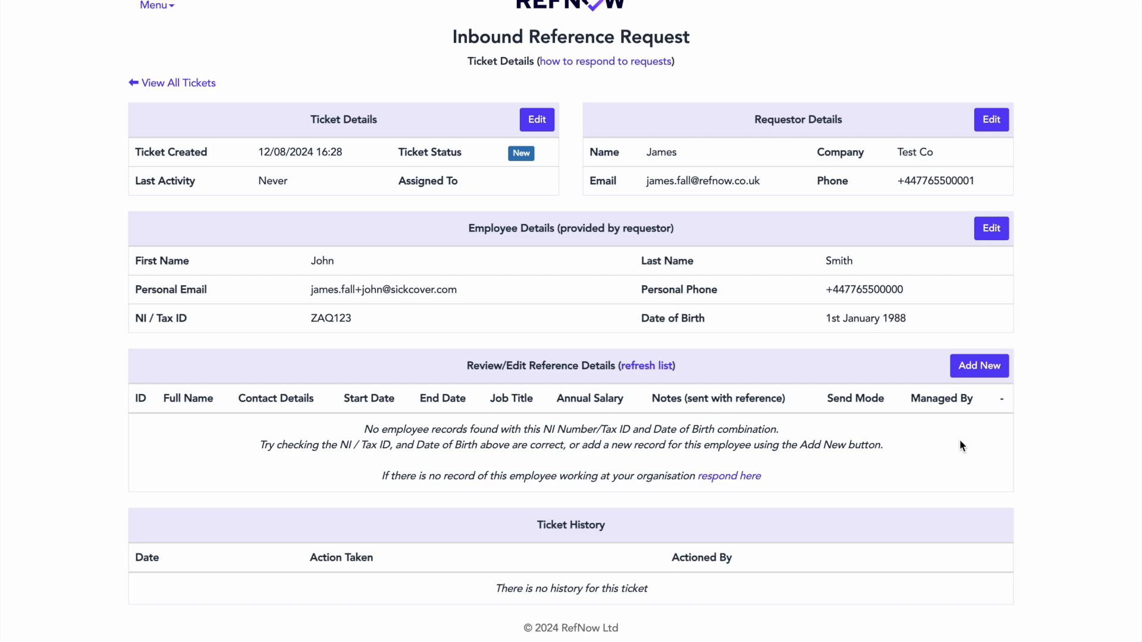
Start a new employee record with the employee ID, the job title Sales Manager and an annual salary of £65000.
left_click(976, 367)
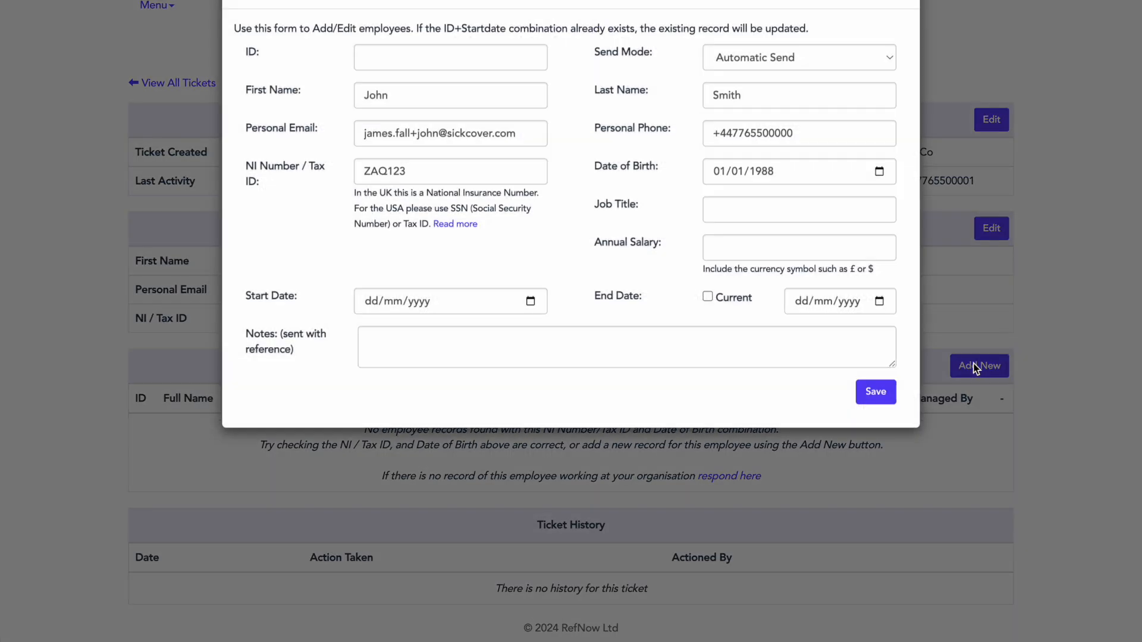
left_click(501, 95)
type("88888")
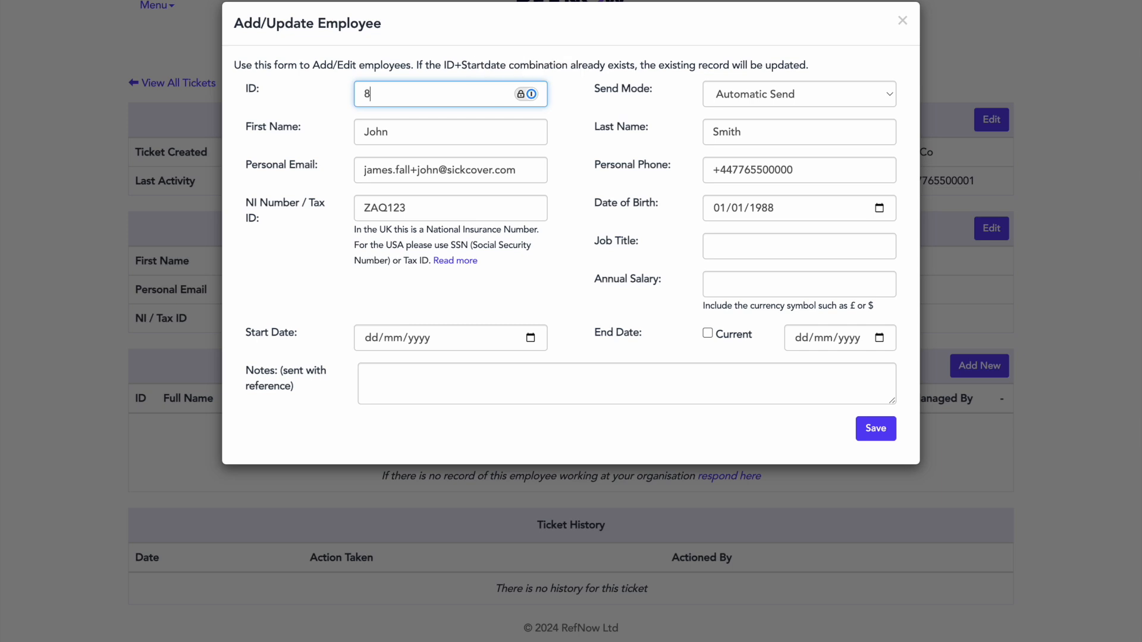
left_click(711, 245)
type("Sales")
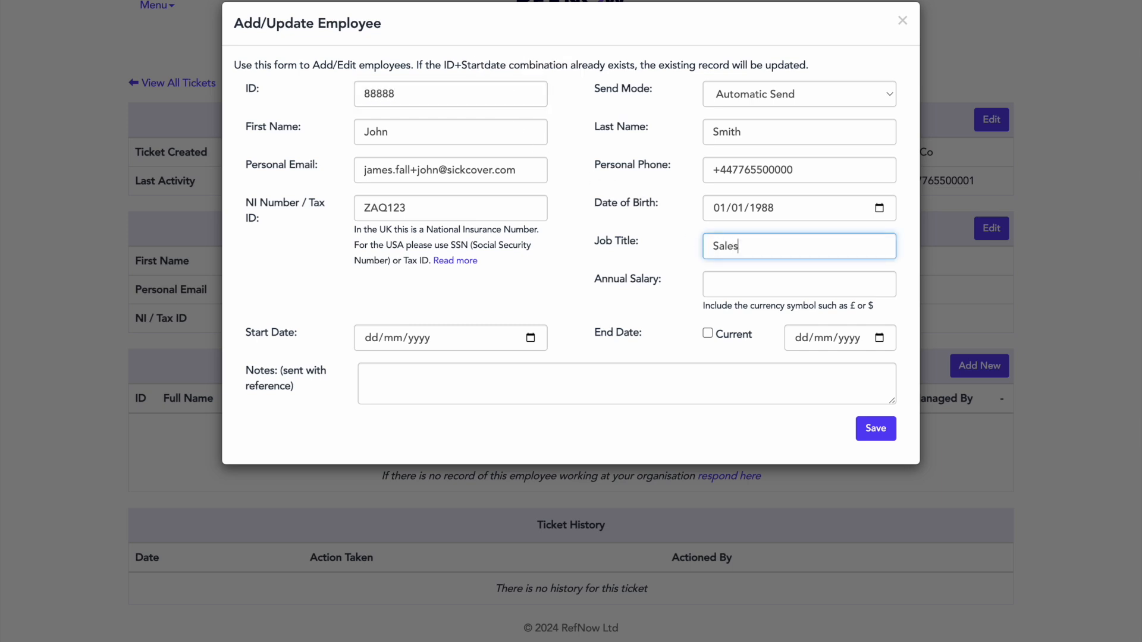
type(" Manager")
key("Tab")
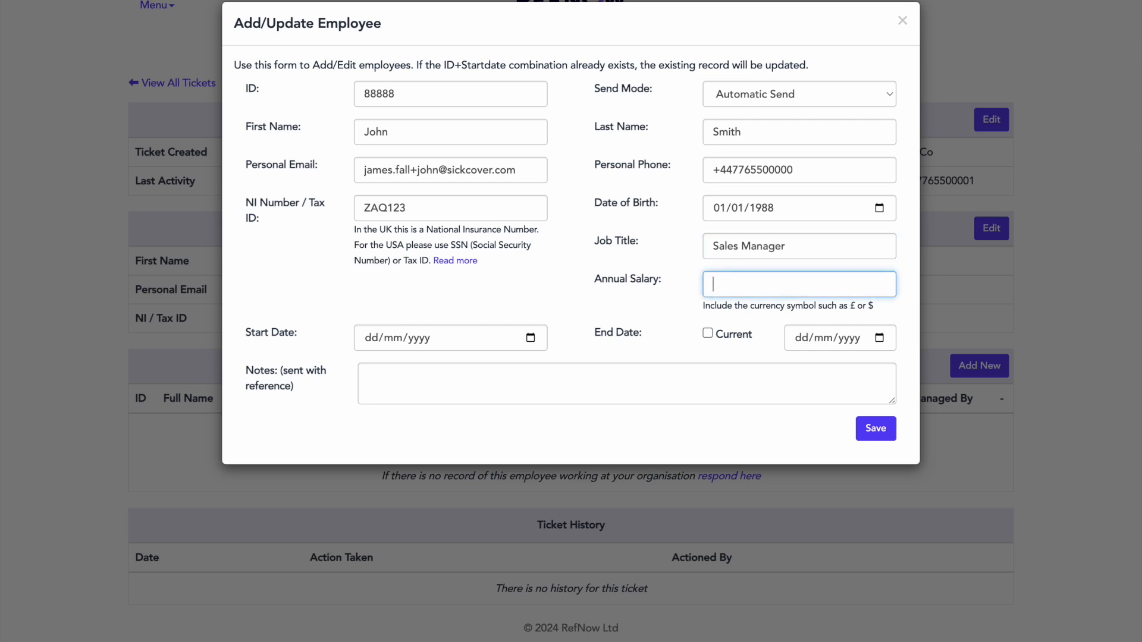
type("£65000")
Set the employment start date to 01/03/2024 and mark the end date as Current.
left_click(531, 338)
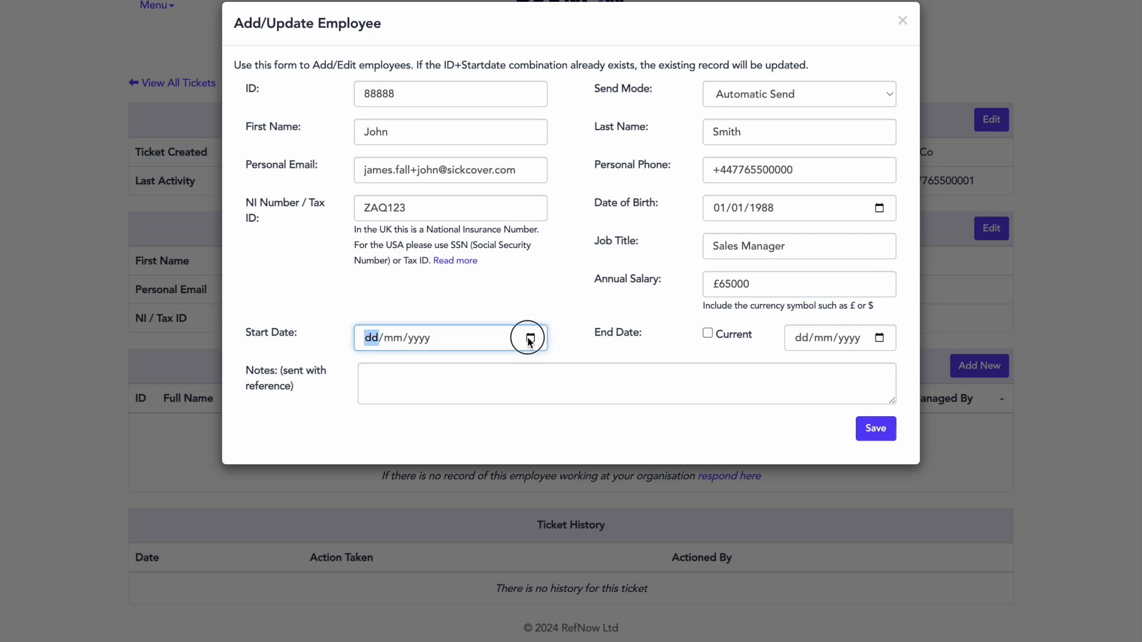
left_click(479, 369)
left_click(479, 368)
left_click(479, 369)
left_click(480, 369)
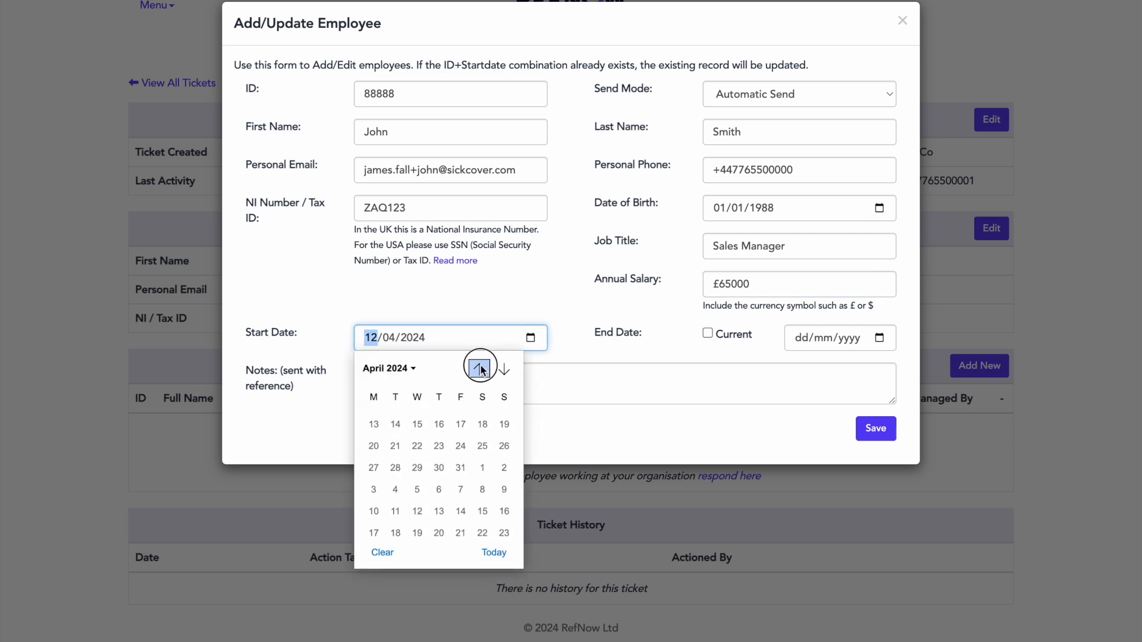
left_click(480, 369)
left_click(460, 419)
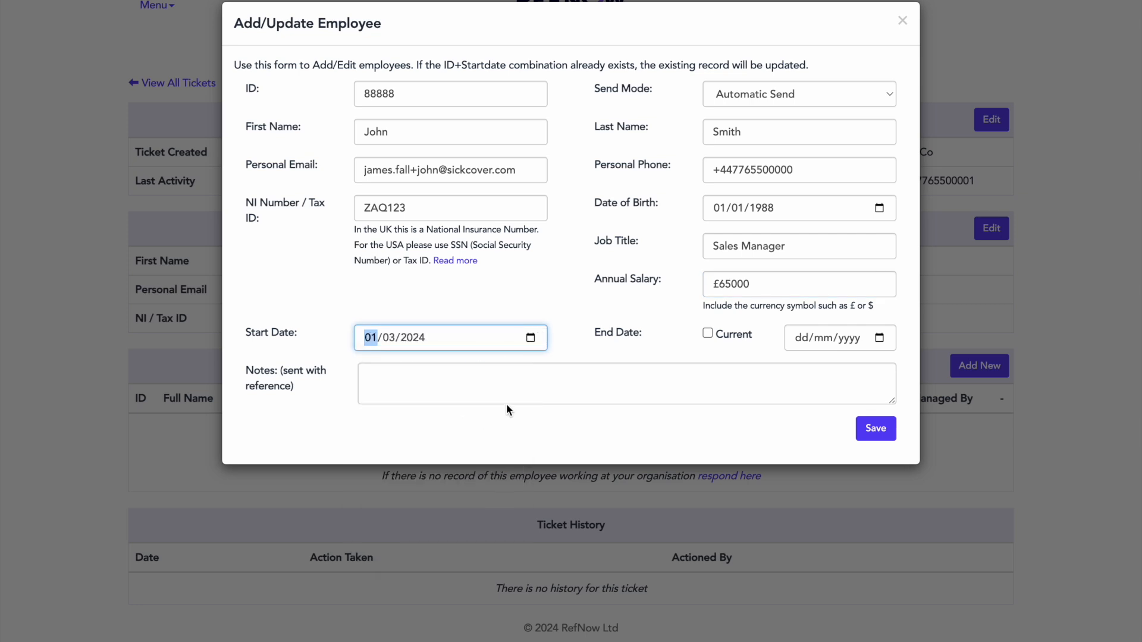
left_click(709, 334)
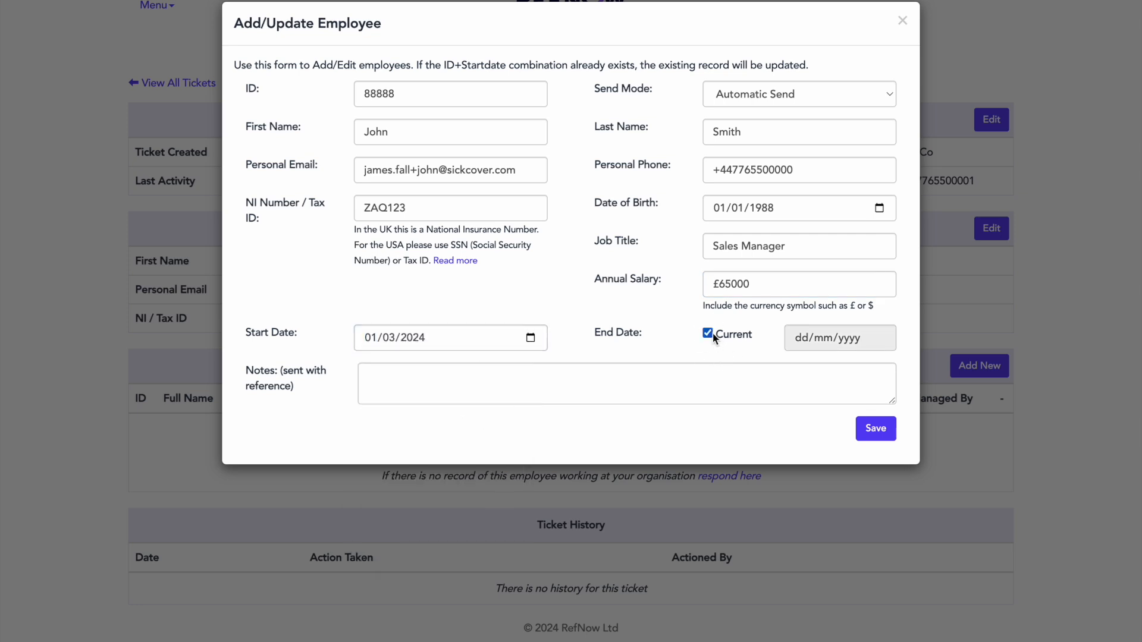
Save the employee record and send the reference request to the candidate for consent.
left_click(874, 429)
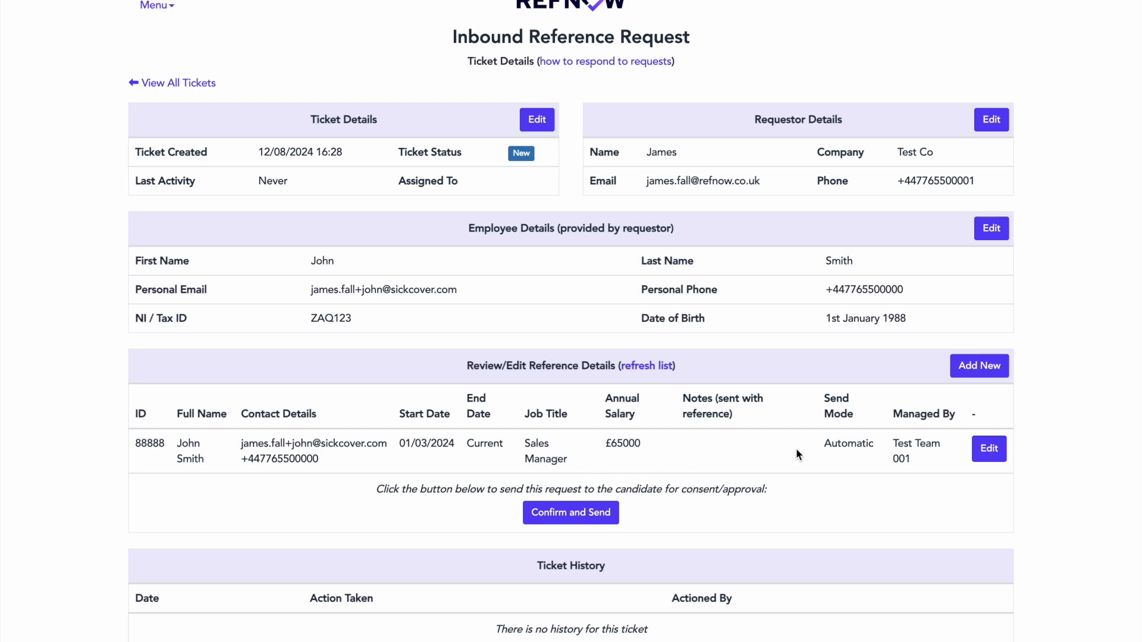
left_click(592, 520)
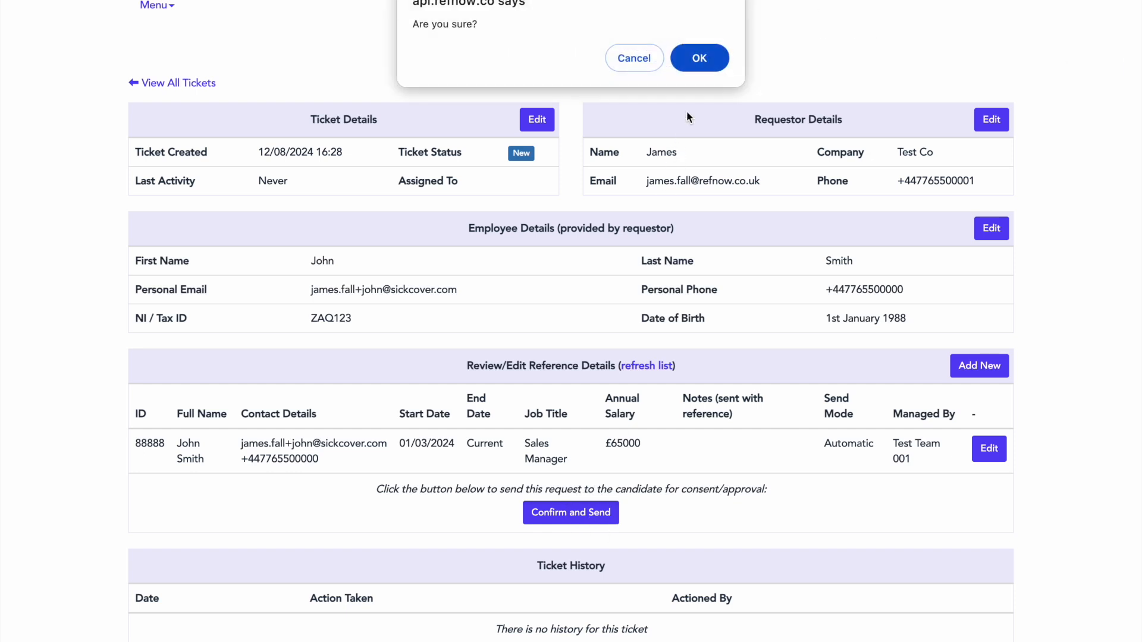
left_click(709, 64)
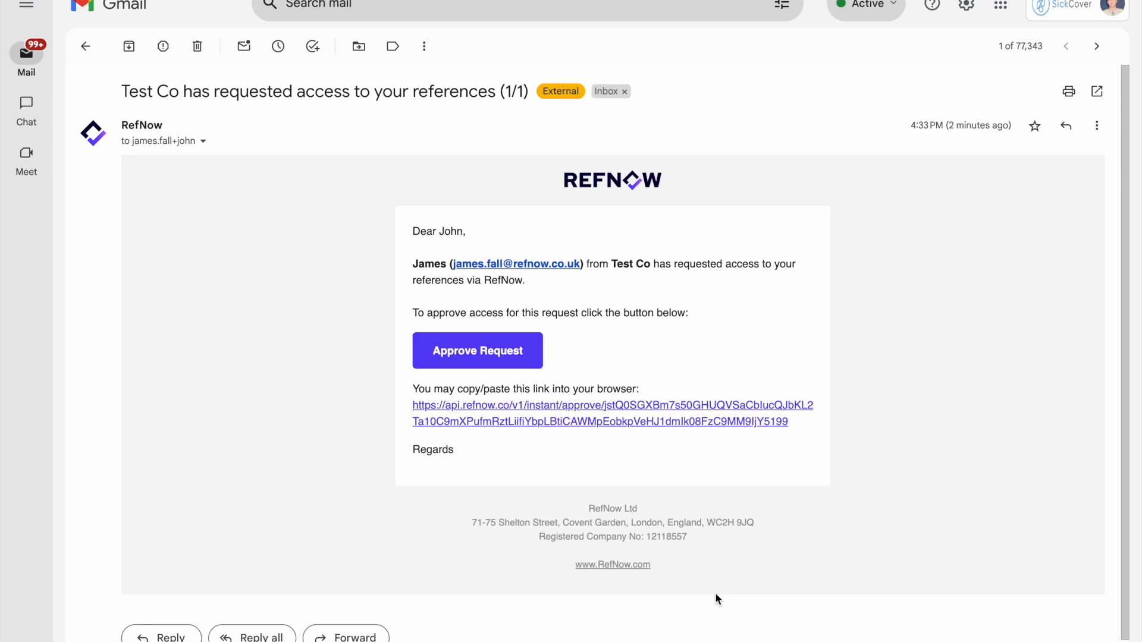
Open the consent request from the approval email in Gmail and confirm the candidate's last name, NI number / Tax ID and date of birth.
left_click(531, 361)
left_click(442, 173)
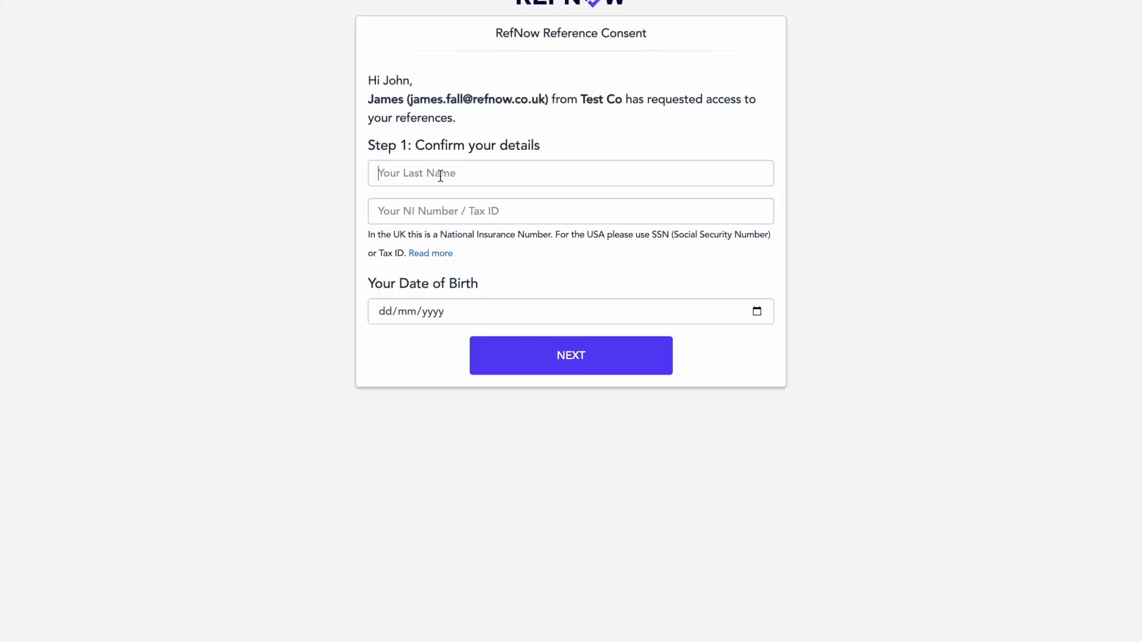
type("Smith")
left_click(380, 211)
type("ZAQ123")
key("Tab")
key("Tab")
type("01/01/1988")
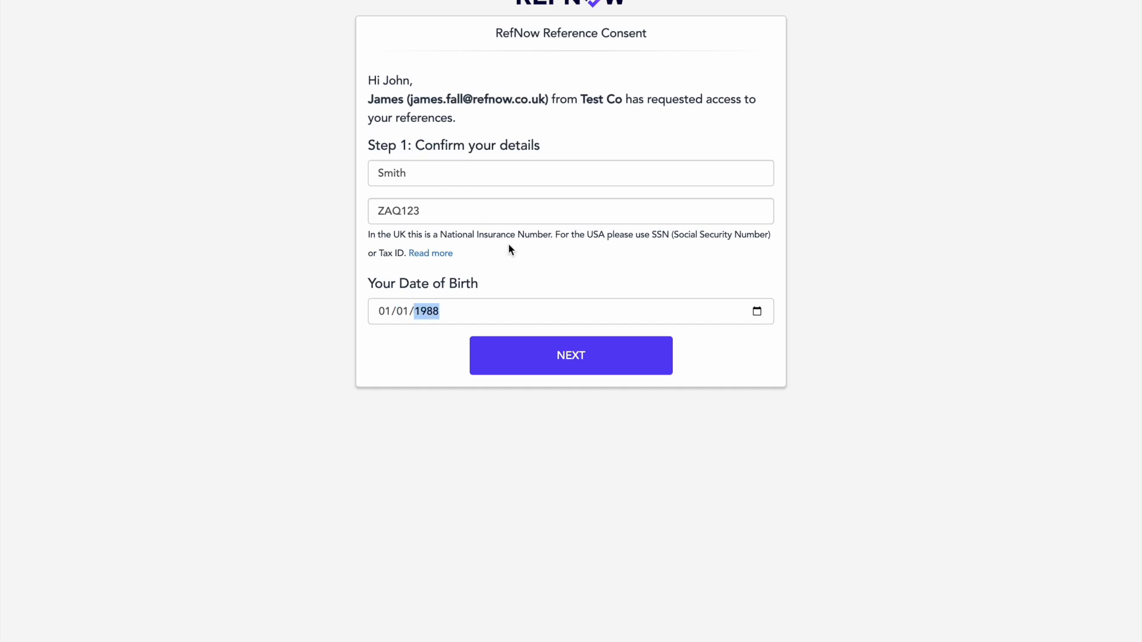
left_click(526, 364)
Select the RefNow Test Org Sales Manager reference, include the salary information, and send it to the requestor.
left_click(528, 112)
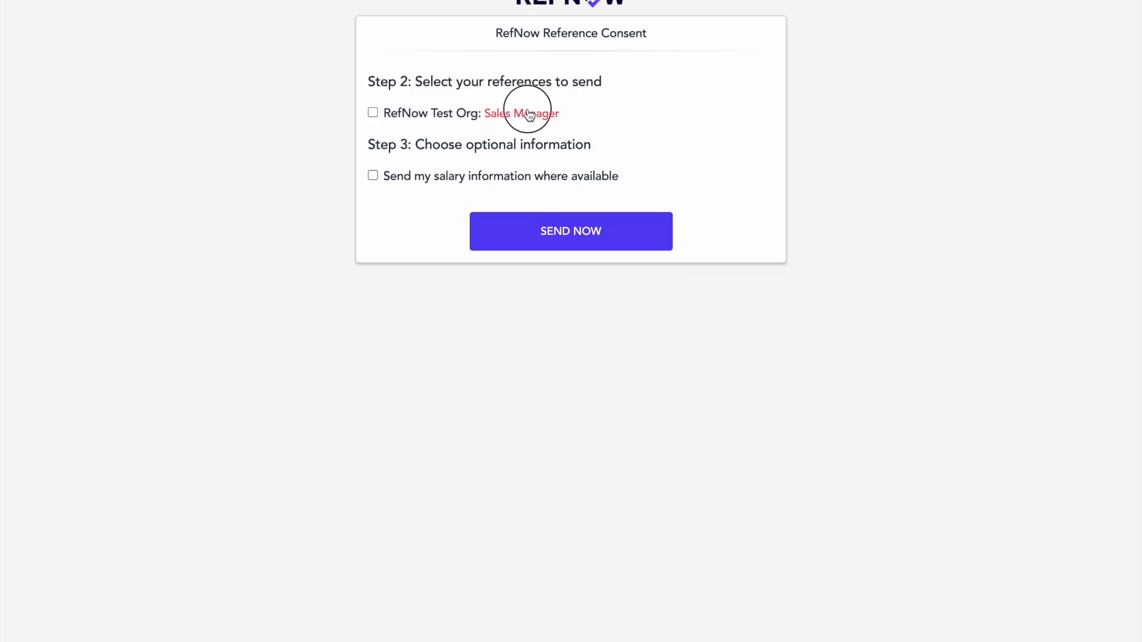
left_click(517, 176)
left_click(542, 246)
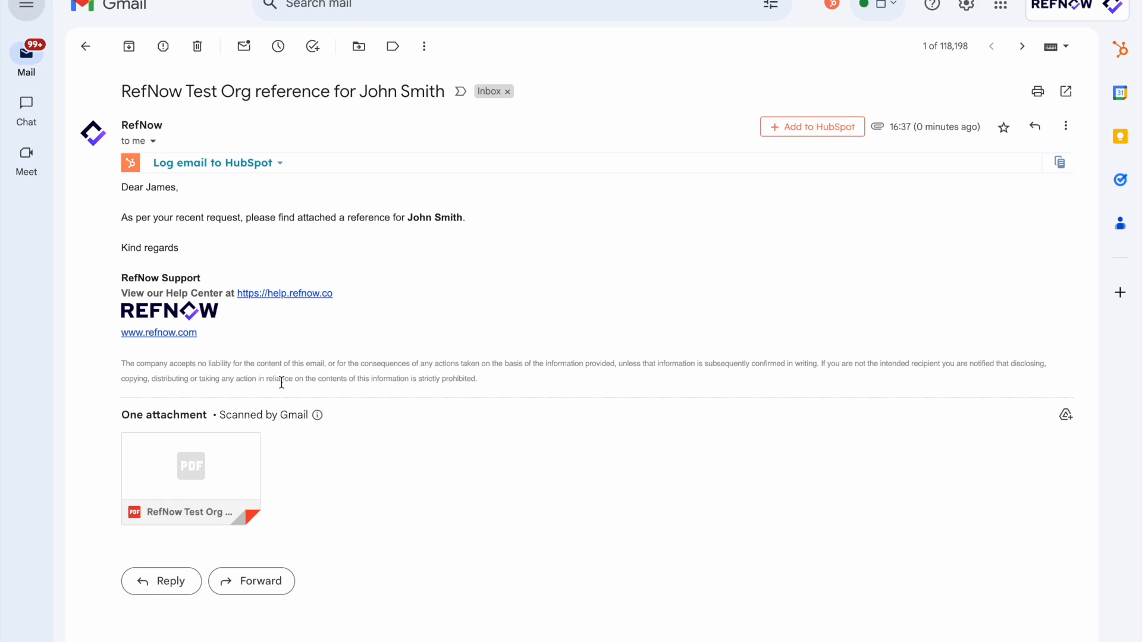
Open the PDF reference attached to the requestor's email in Gmail.
left_click(237, 458)
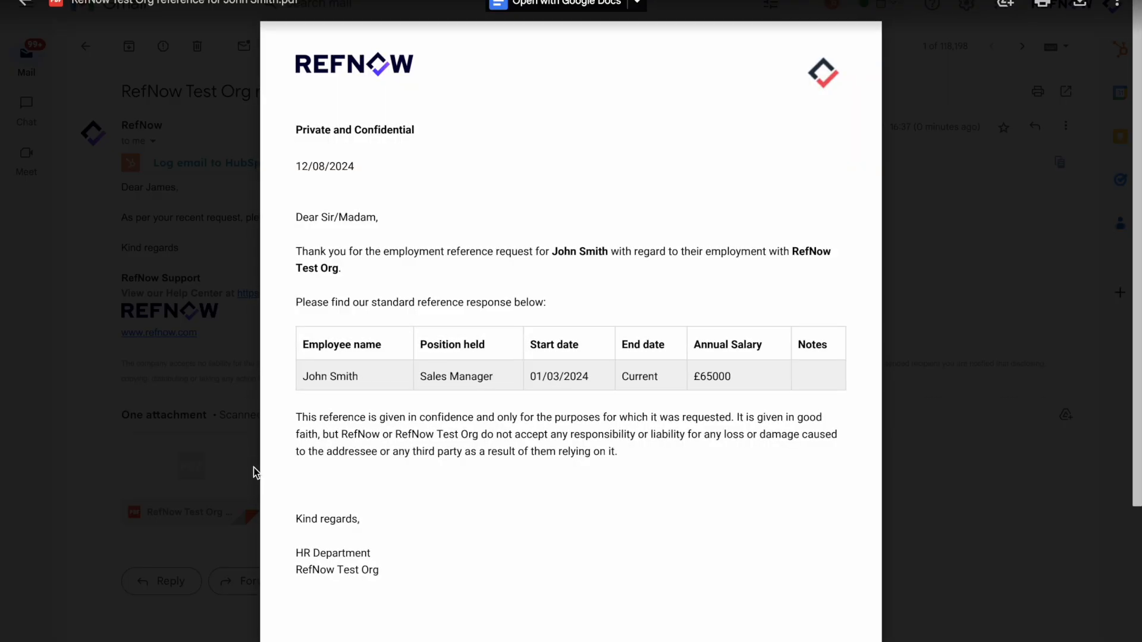